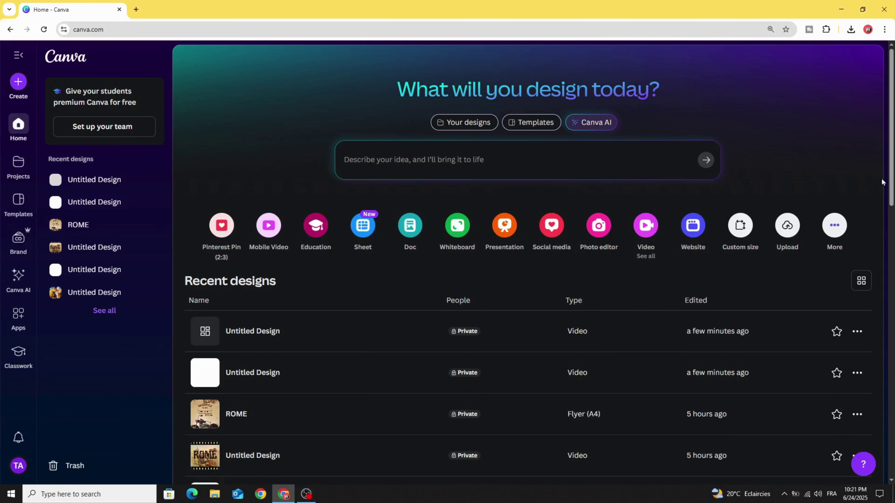
Start a landscape video and find the 15s 'old film' frame clip among Elements videos.
left_click(649, 231)
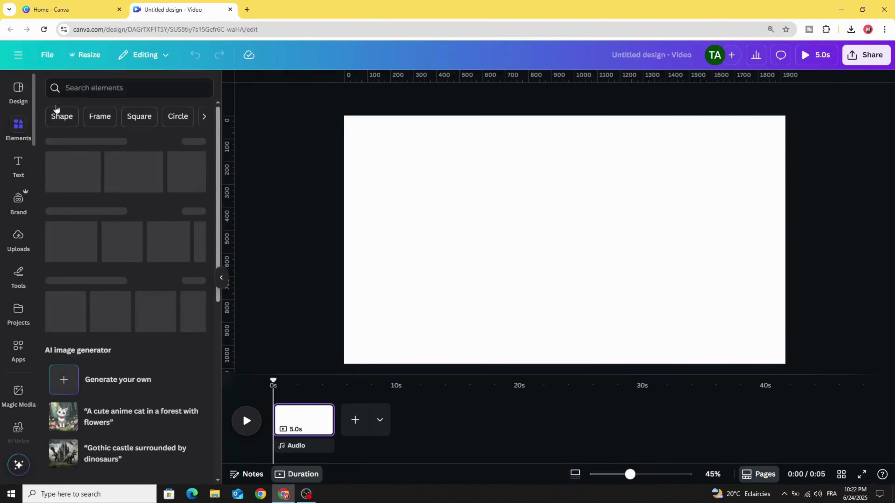
left_click(64, 142)
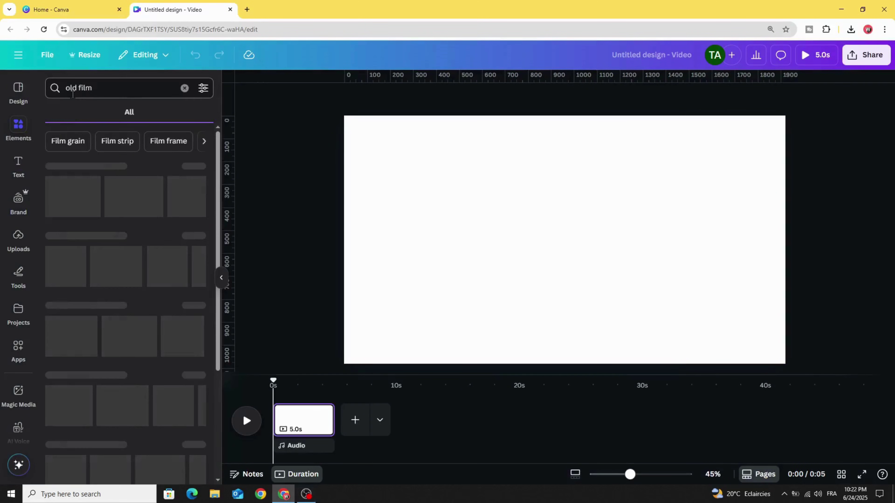
left_click(76, 114)
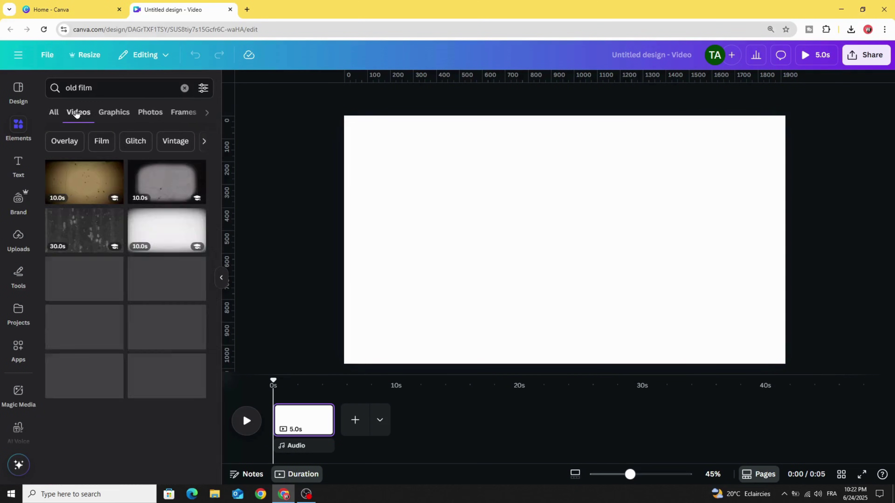
scroll(151, 299, "down", 8)
scroll(151, 299, "up", 3)
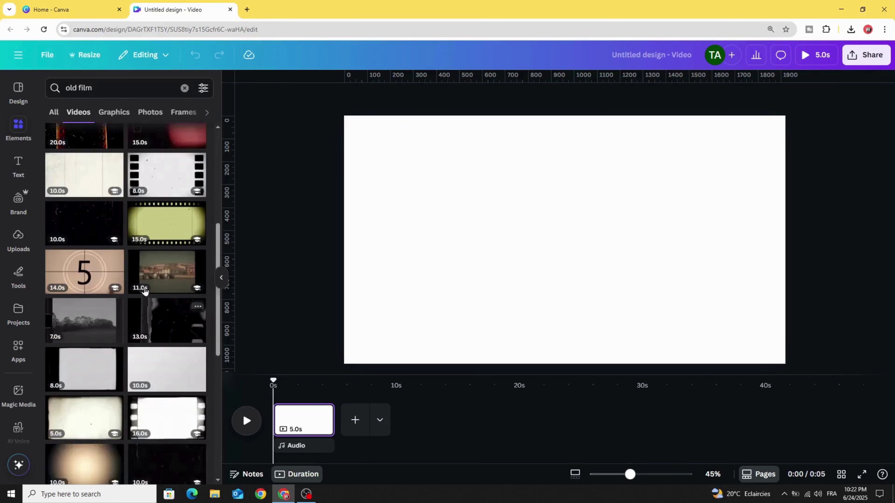
left_click(198, 250)
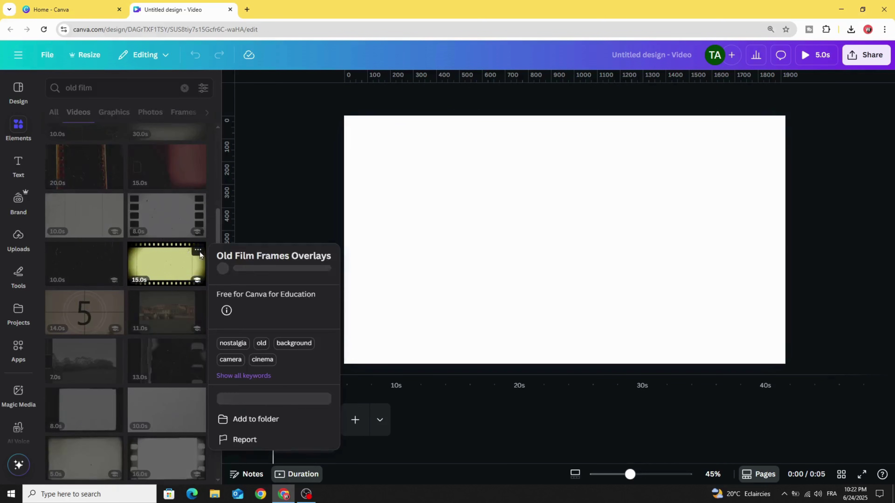
Add the 15s old film frame overlay clip and stretch it to fill the page.
left_click(165, 264)
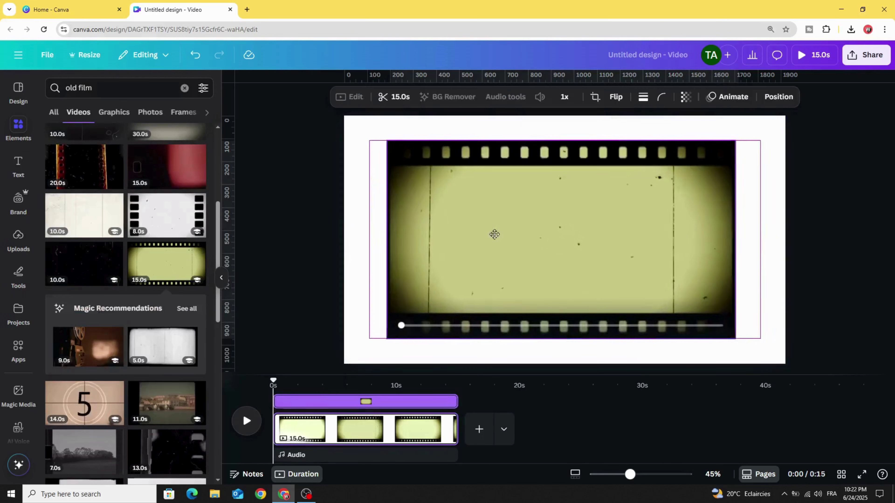
left_click_drag(495, 234, 452, 210)
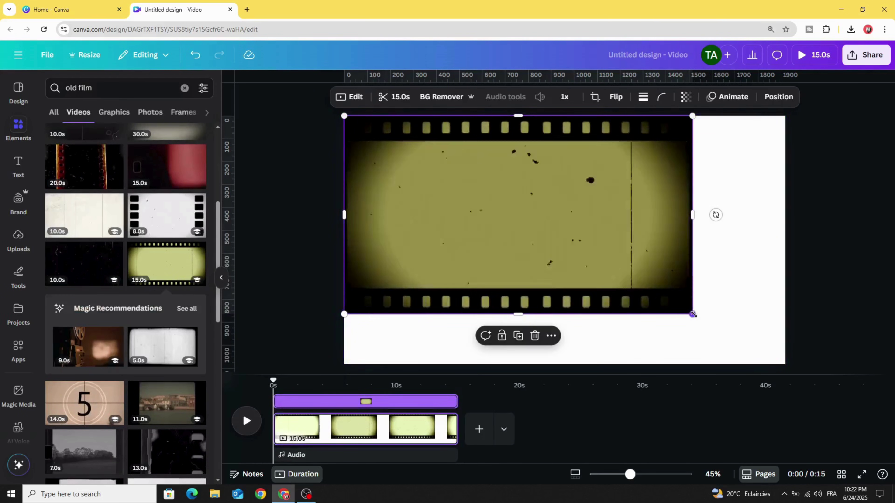
left_click_drag(692, 314, 786, 367)
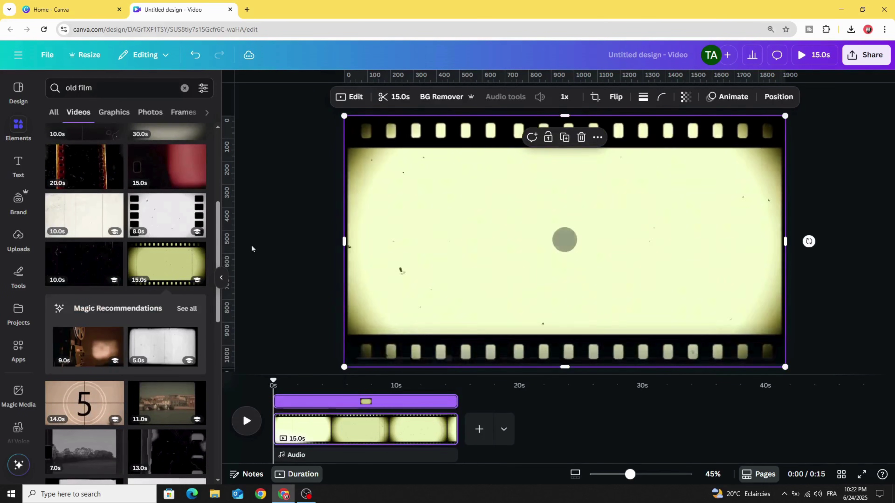
Add the uploaded Rome skyline photo and enlarge it to about 1,440 × 810 inside the film frame.
left_click(14, 243)
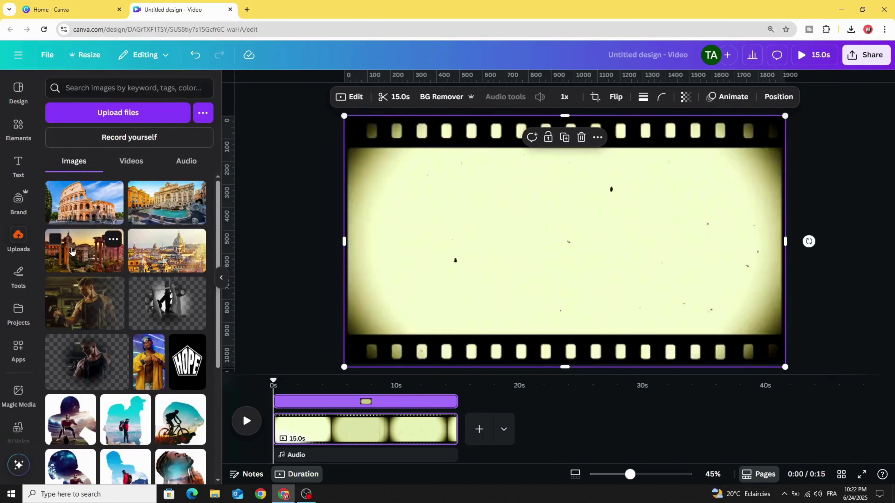
left_click(160, 247)
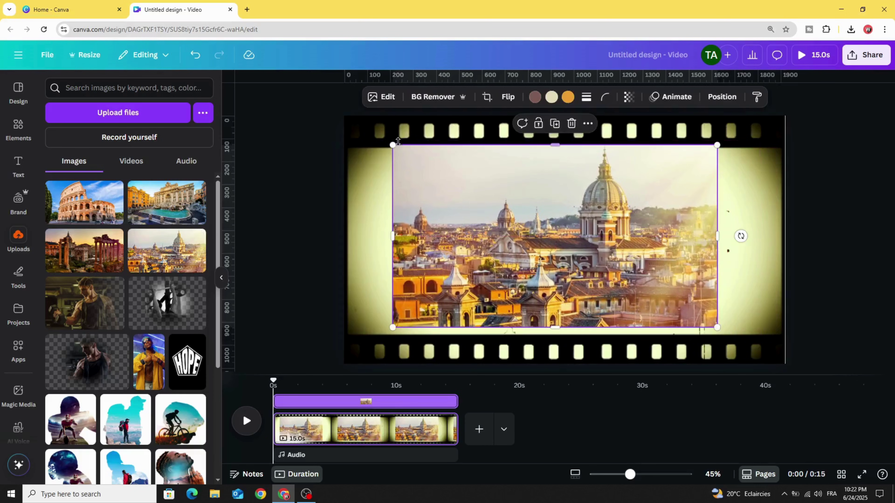
mouse_move(392, 145)
left_mouse_down()
mouse_move(411, 153)
mouse_move(399, 148)
left_mouse_up()
left_click_drag(717, 327, 730, 334)
left_click_drag(598, 289, 596, 287)
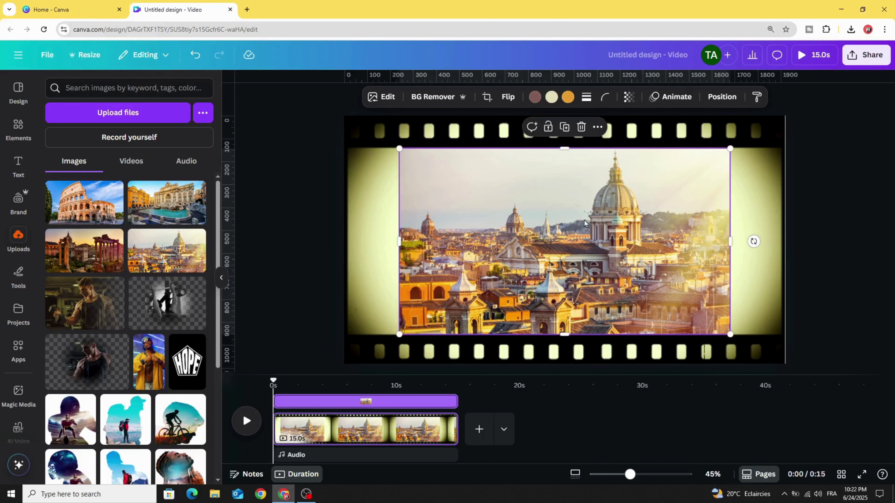
Find and open the Image Blender app from Apps.
left_click(16, 349)
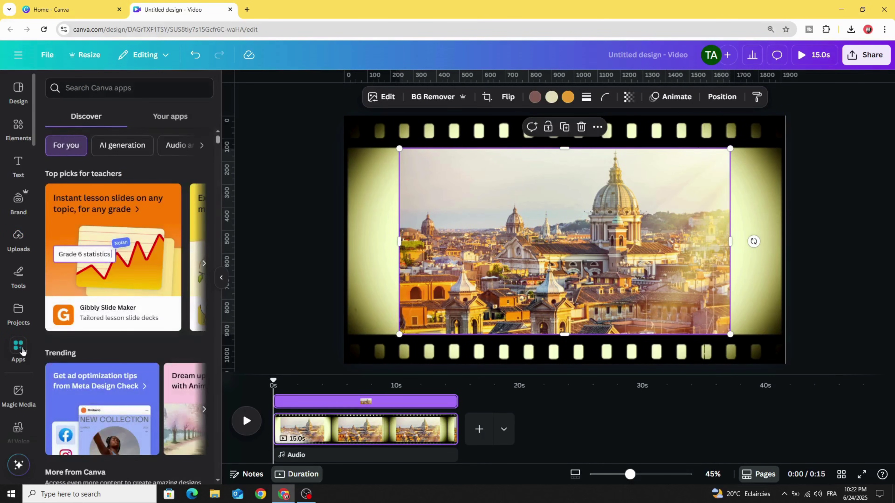
left_click(95, 89)
type("im")
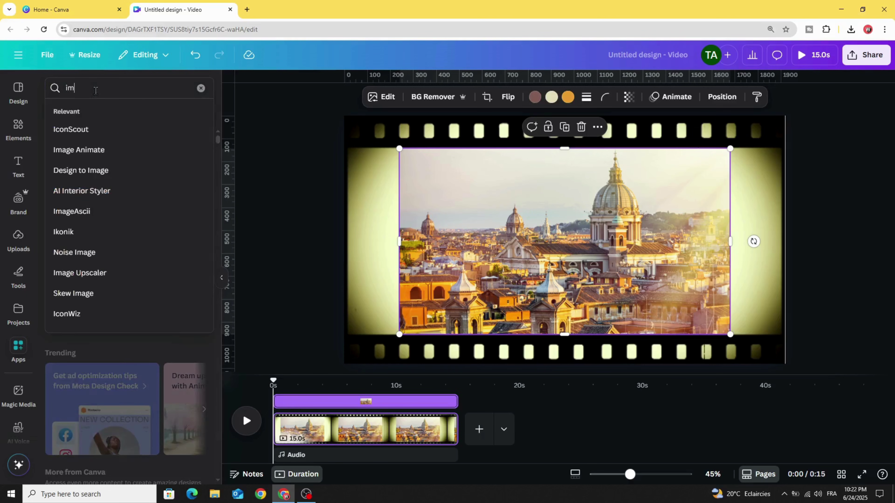
type("age blen")
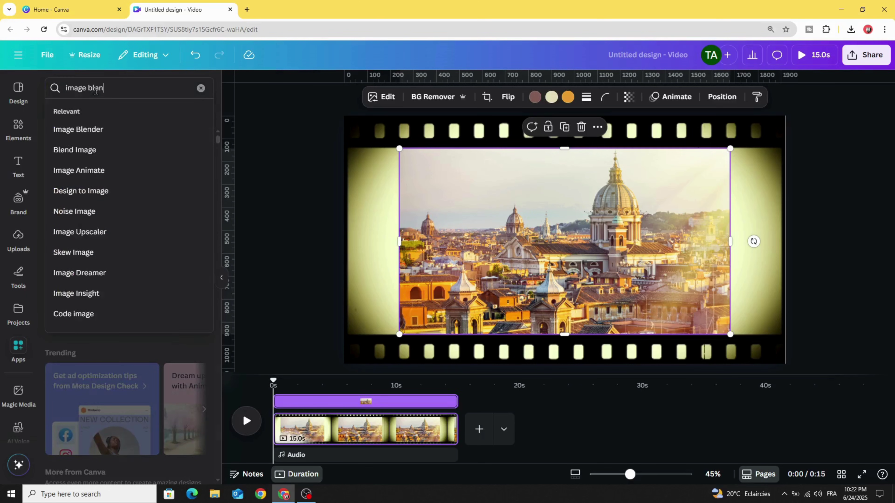
left_click(112, 129)
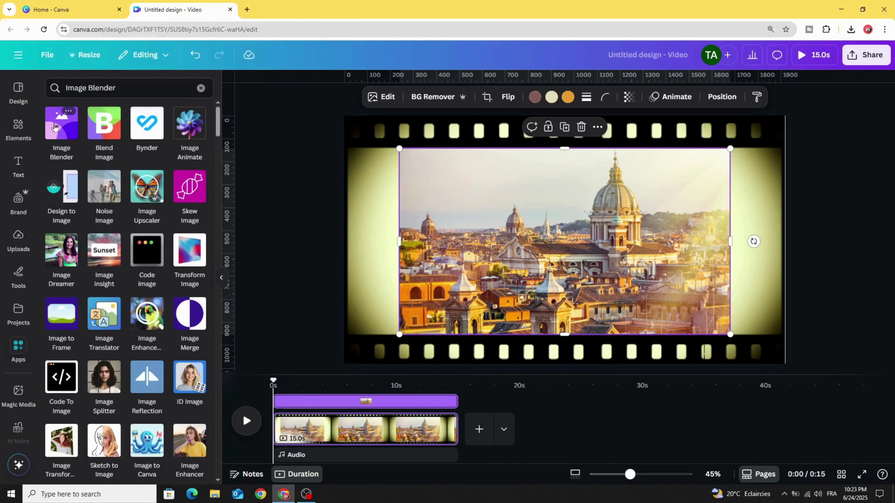
left_click(59, 126)
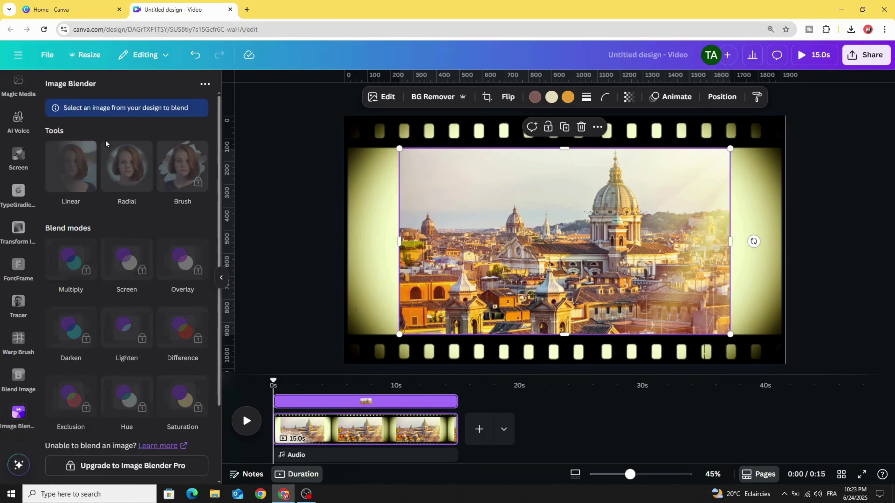
Apply a Linear blend fading the photo's far left edge, strength 0, and save it.
left_click(70, 167)
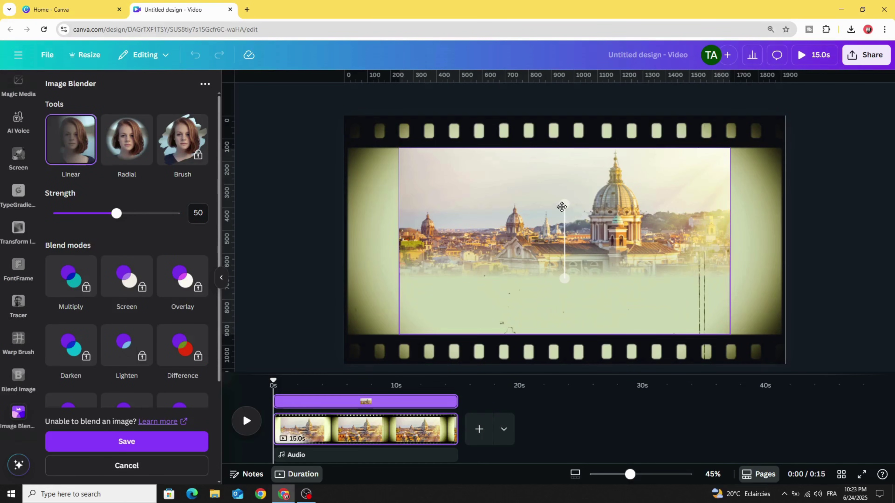
left_click_drag(562, 207, 696, 259)
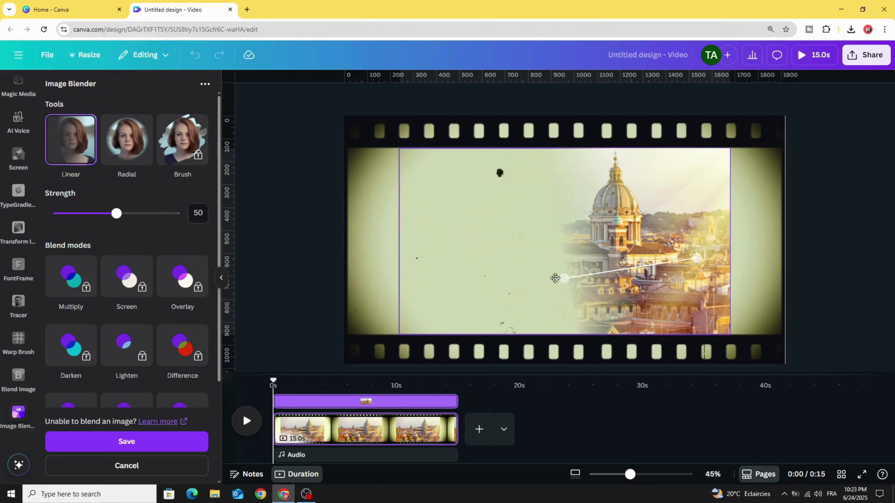
left_click_drag(563, 278, 424, 247)
left_click_drag(698, 260, 560, 252)
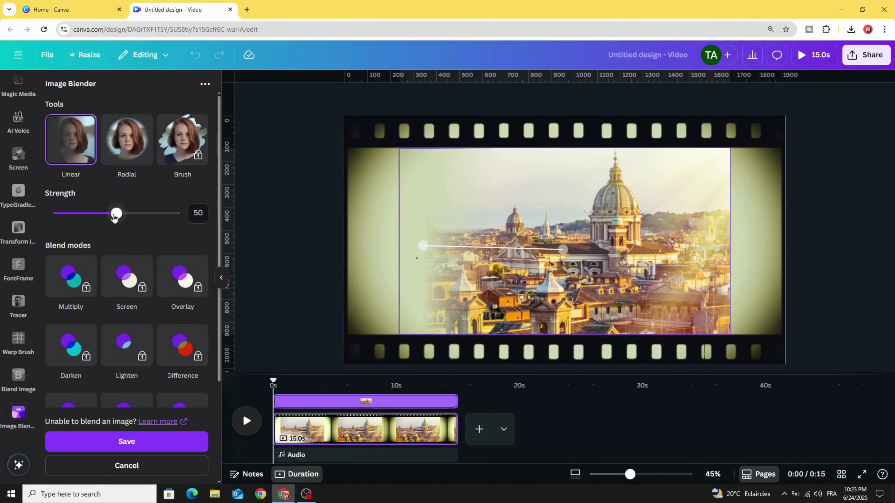
left_click_drag(115, 216, 26, 221)
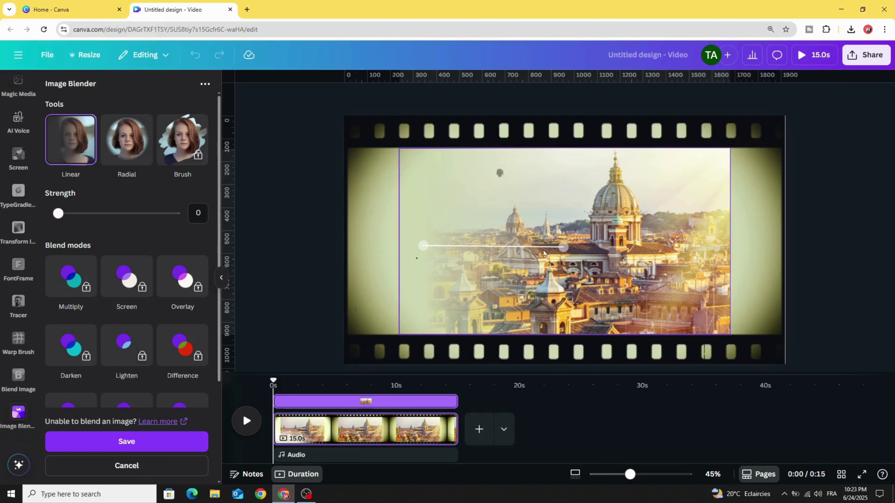
left_click(148, 445)
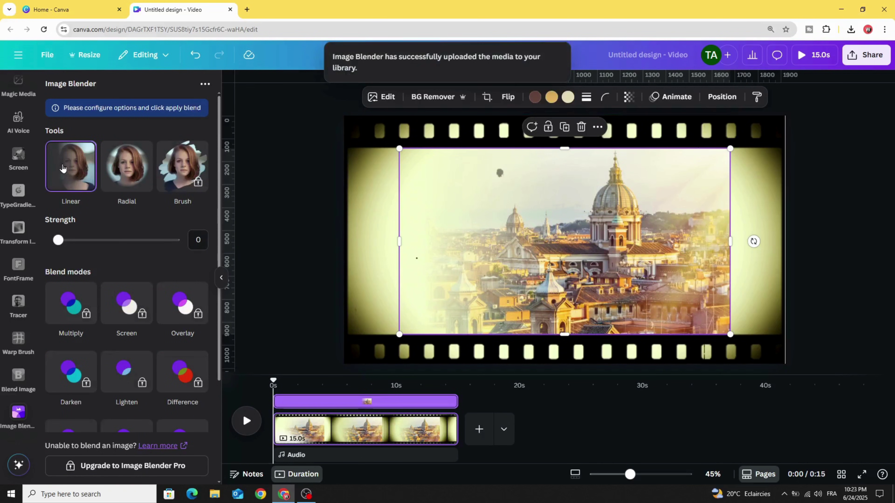
Add a second Linear blend fading the photo's right edge, with strength 0, and save it.
left_click(120, 173)
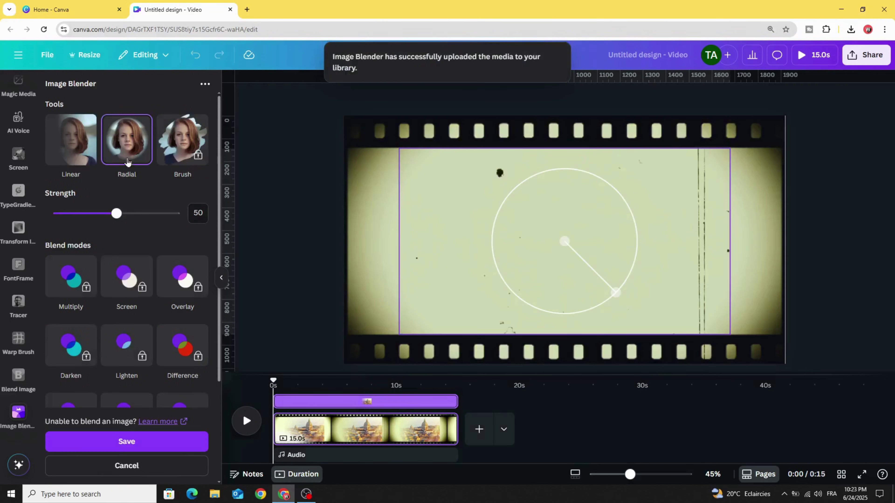
left_click(74, 147)
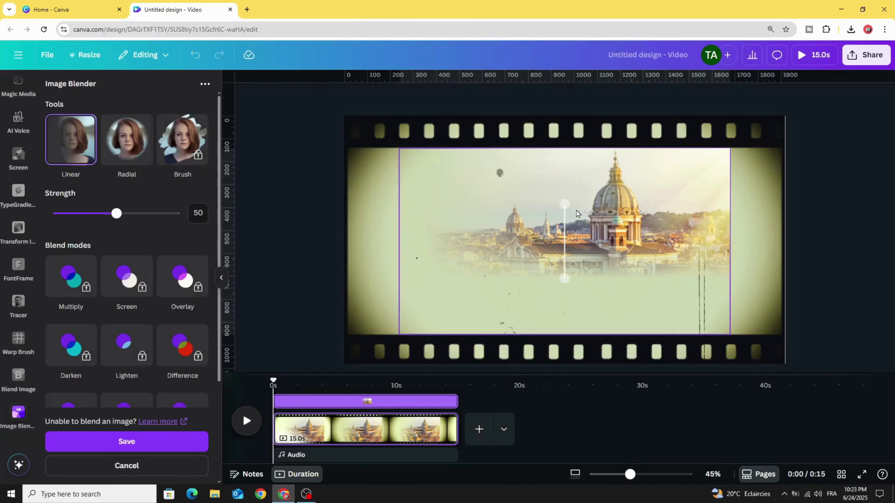
left_click_drag(563, 206, 596, 219)
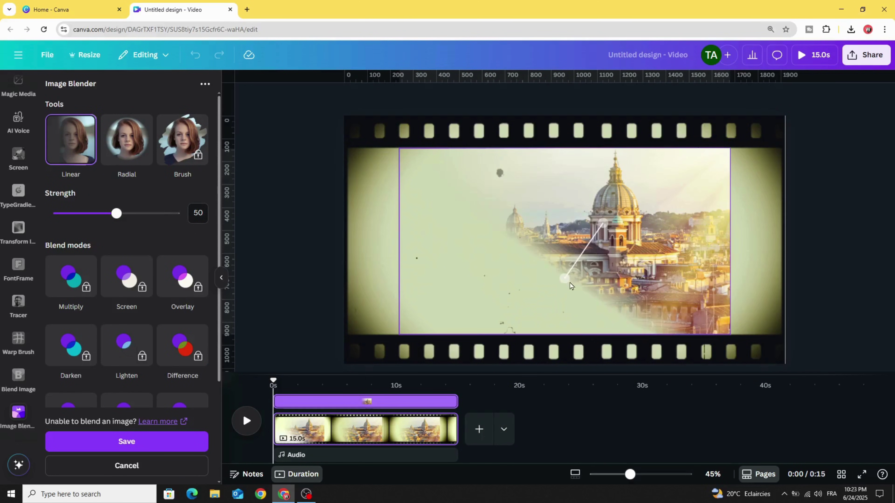
left_click_drag(564, 279, 709, 242)
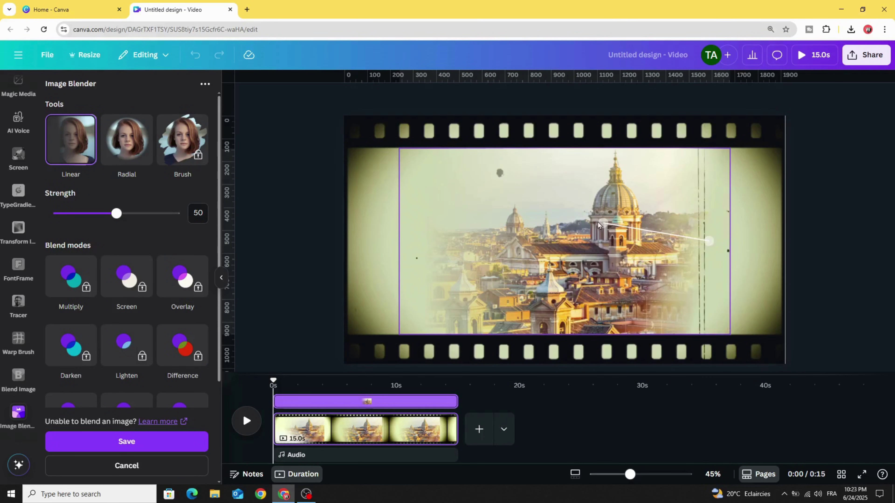
left_click_drag(598, 225, 601, 231)
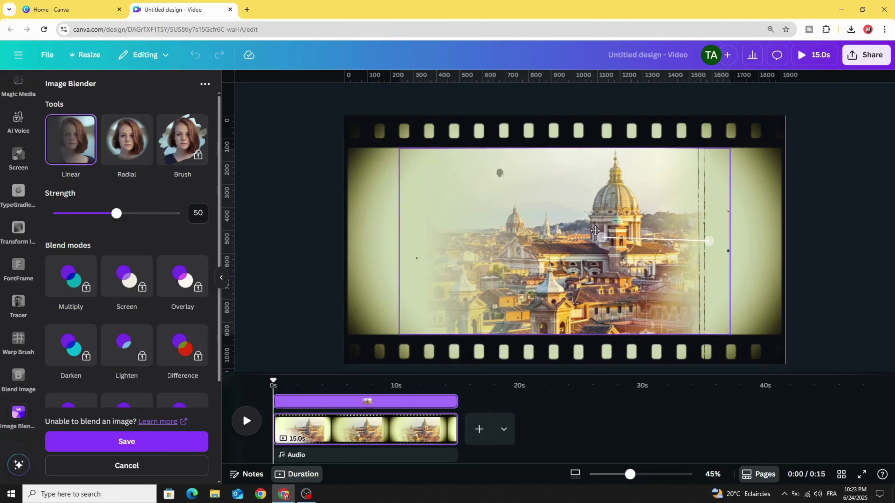
left_click_drag(110, 216, 40, 223)
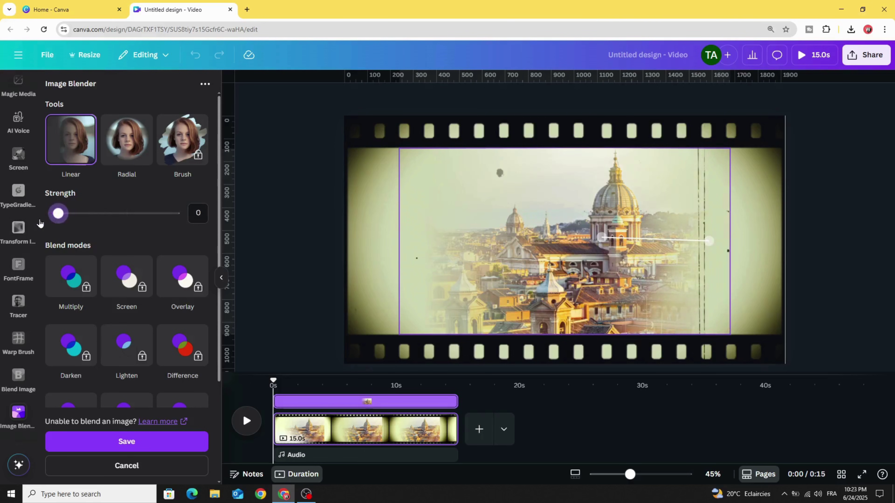
left_click(142, 442)
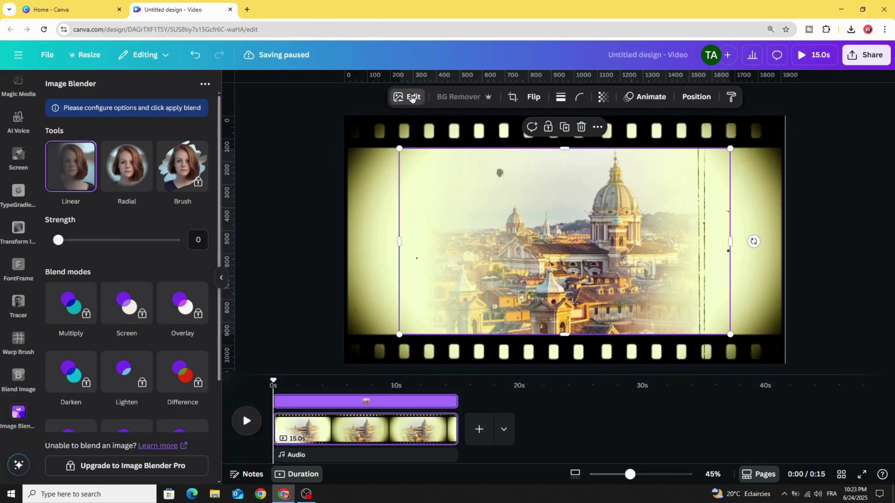
Apply the Vintage filter Nostalg to the Rome photo.
left_click(412, 97)
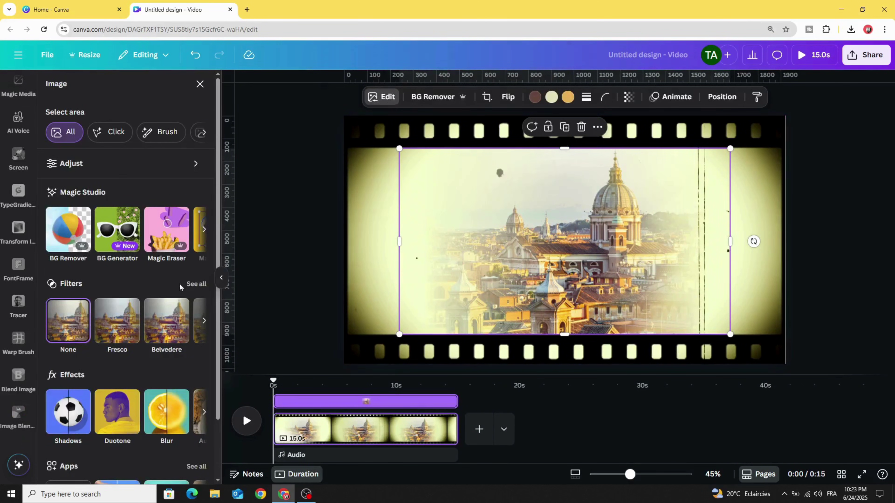
left_click(197, 284)
scroll(133, 305, "down", 5)
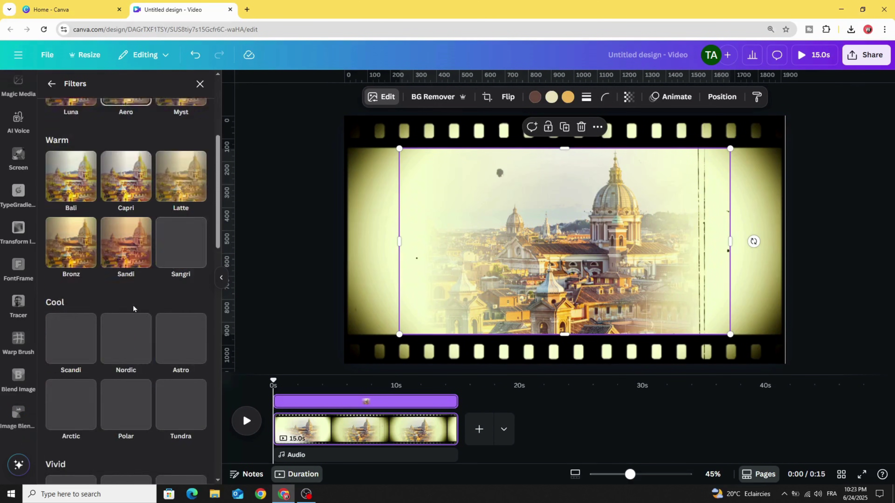
scroll(129, 307, "down", 8)
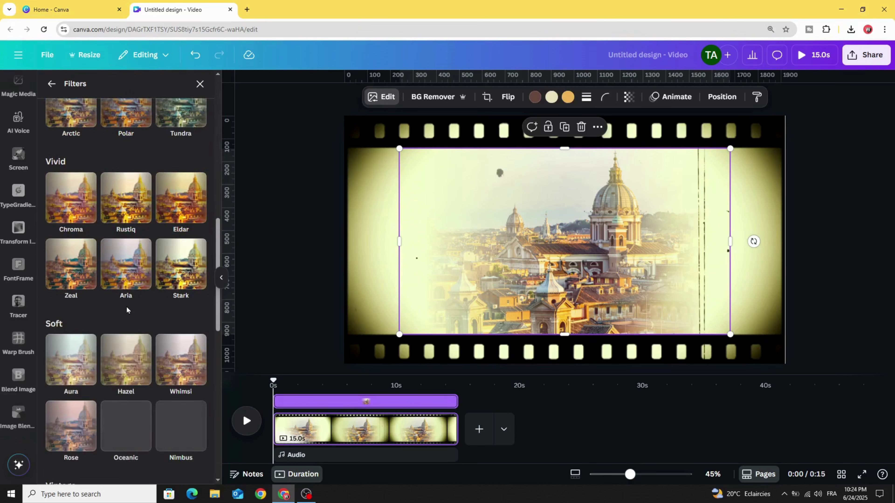
scroll(128, 308, "down", 4)
scroll(126, 309, "down", 5)
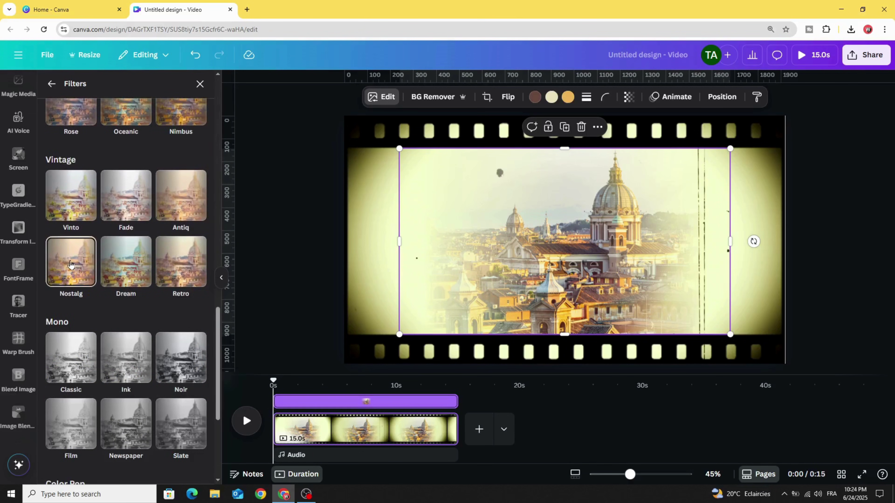
left_click(70, 263)
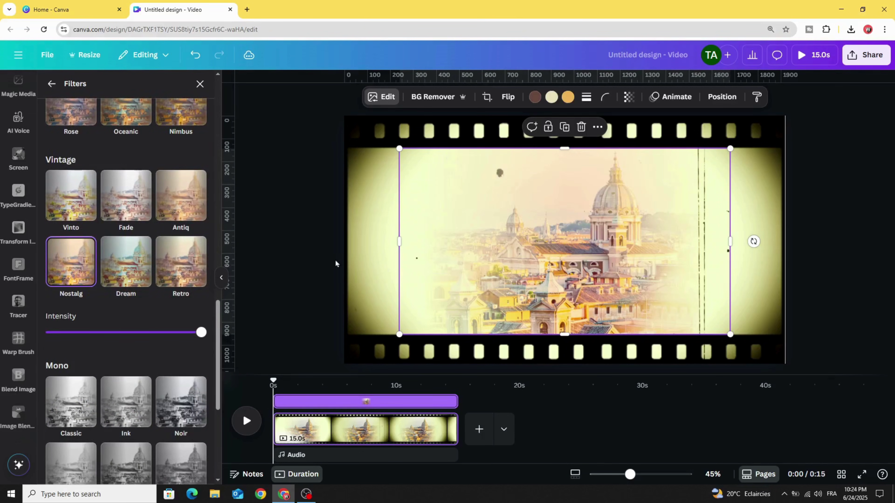
Trim both ends of the Rome photo's timeline clip to about 2.0 seconds.
left_click_drag(274, 403, 290, 401)
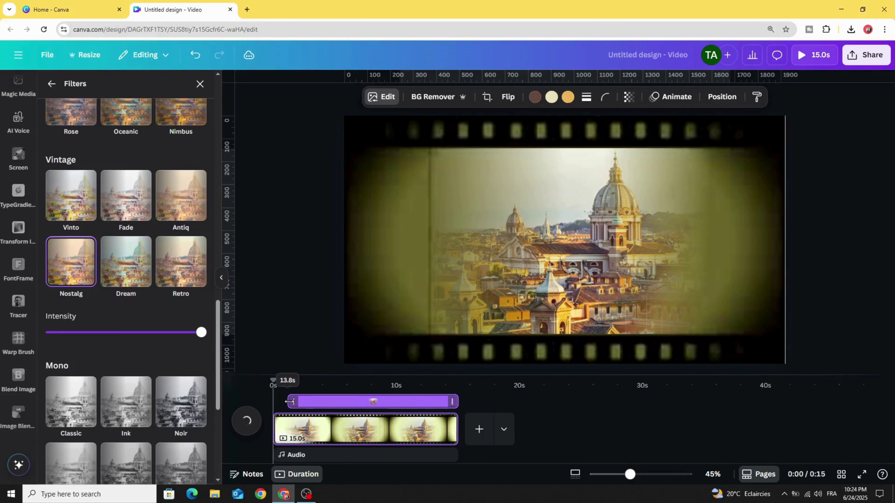
left_click_drag(455, 403, 311, 405)
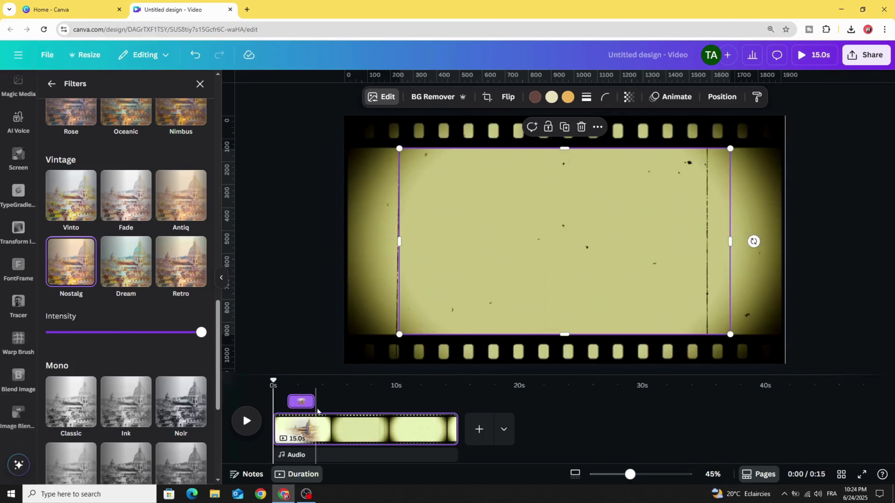
left_click_drag(307, 401, 296, 380)
left_click(547, 267)
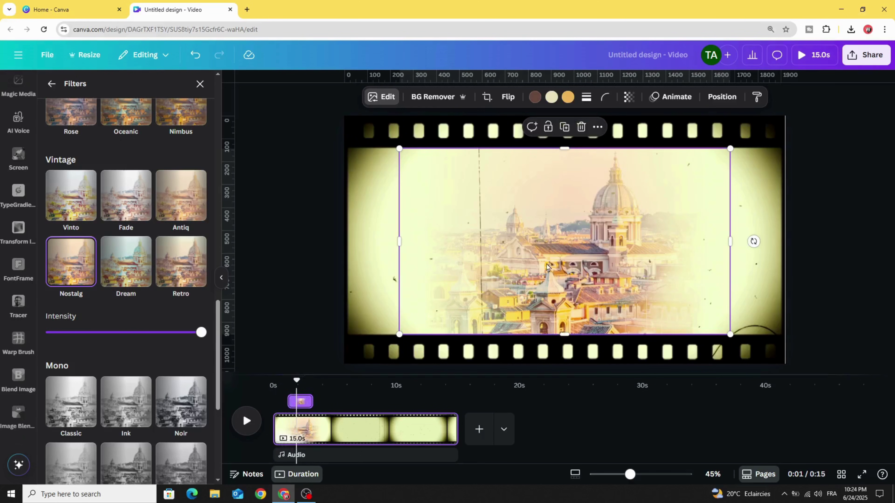
Give the Rome photo a Blur animation on Both entry and exit at reduced speed.
left_click(670, 97)
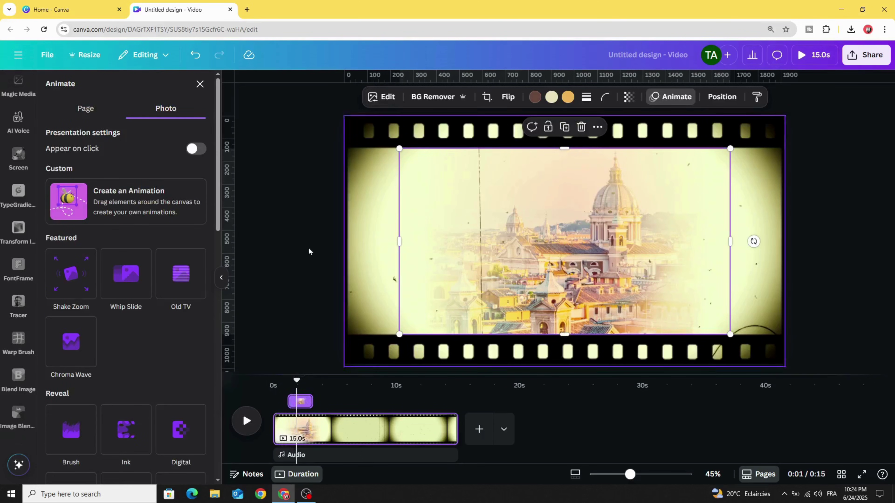
scroll(170, 322, "down", 4)
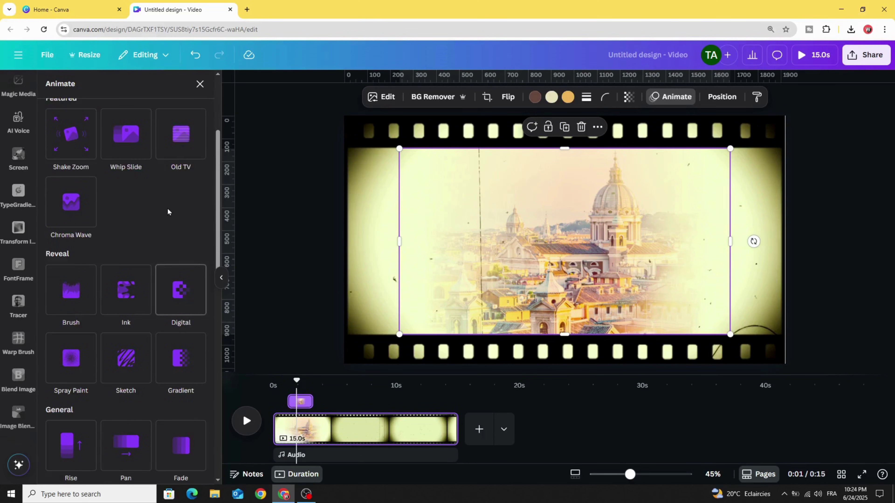
scroll(168, 210, "down", 6)
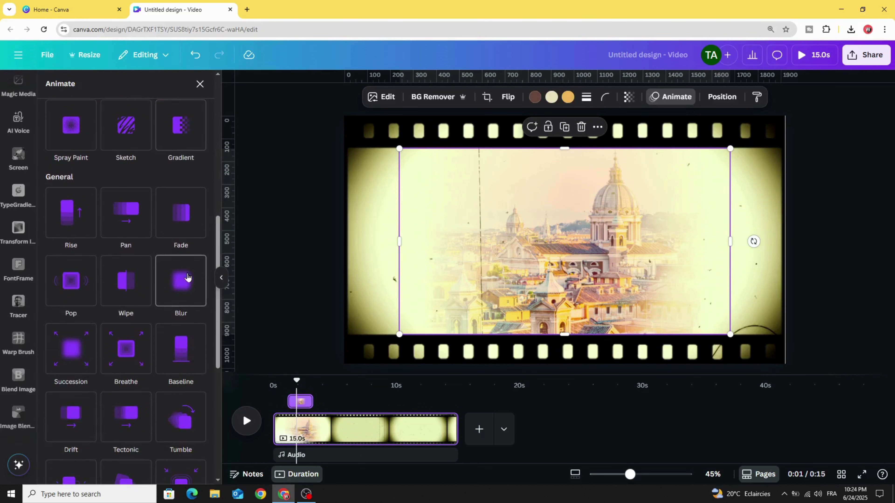
left_click(181, 278)
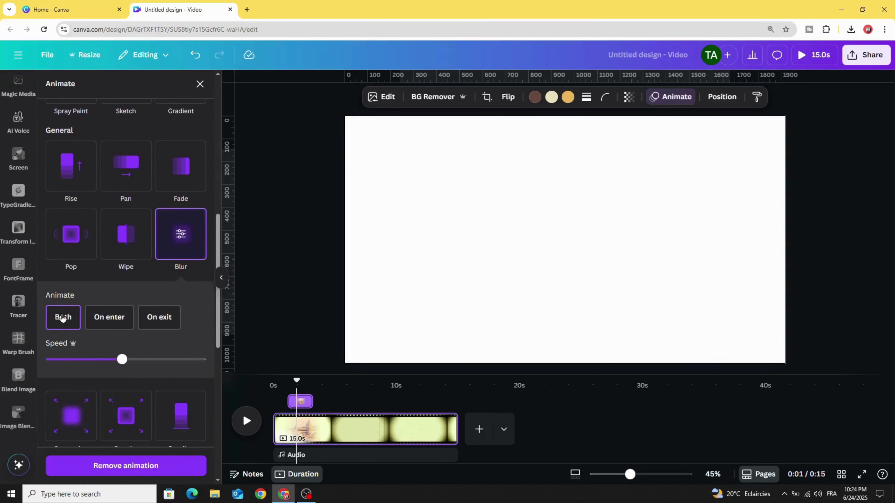
left_click(79, 360)
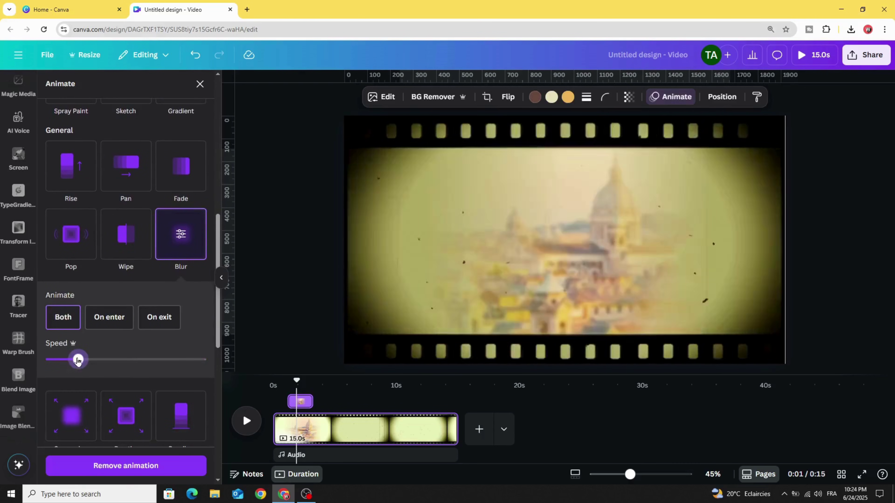
left_click_drag(79, 360, 74, 359)
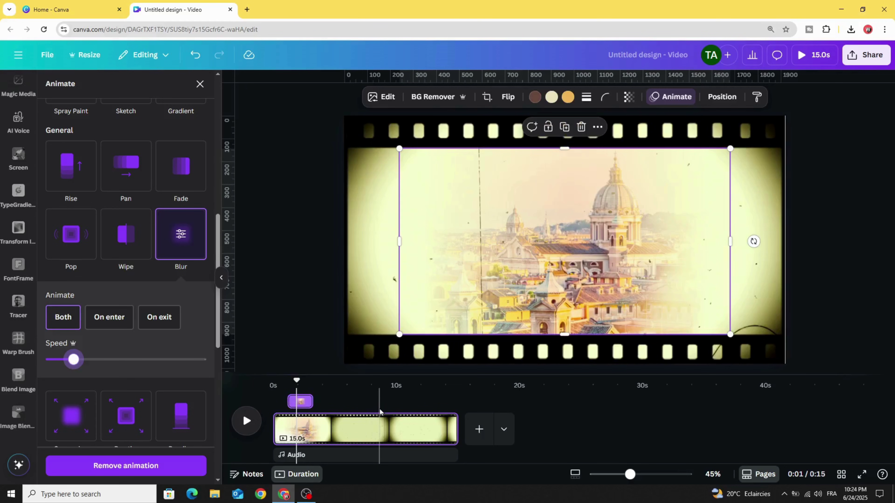
left_click_drag(293, 382, 298, 382)
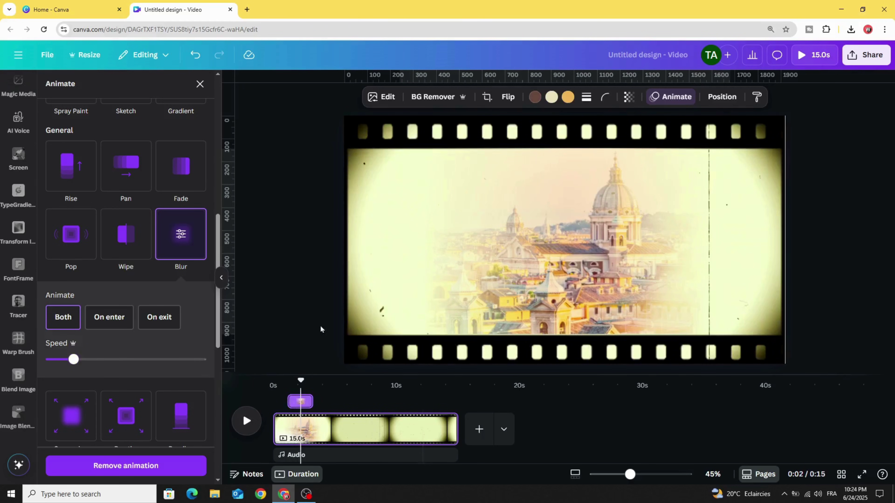
scroll(9, 266, "up", 3)
Swap in the Colosseum image from Uploads and enlarge it slightly in the frame.
scroll(9, 266, "up", 5)
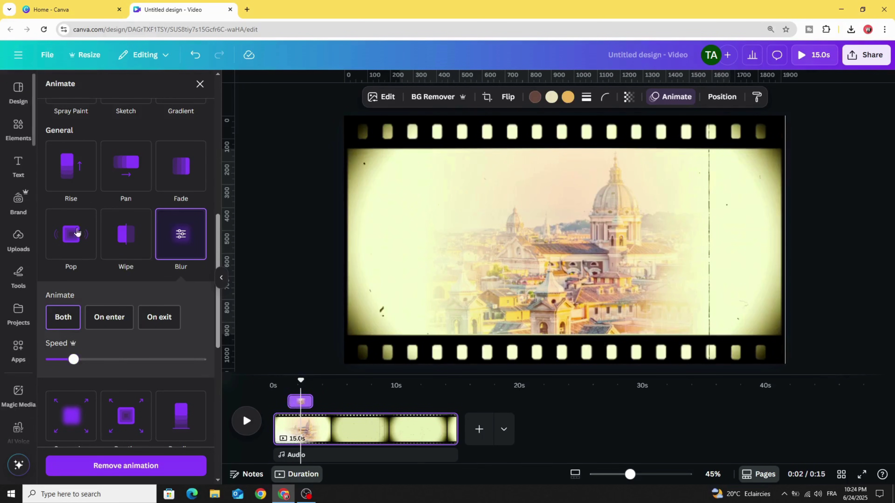
left_click(17, 240)
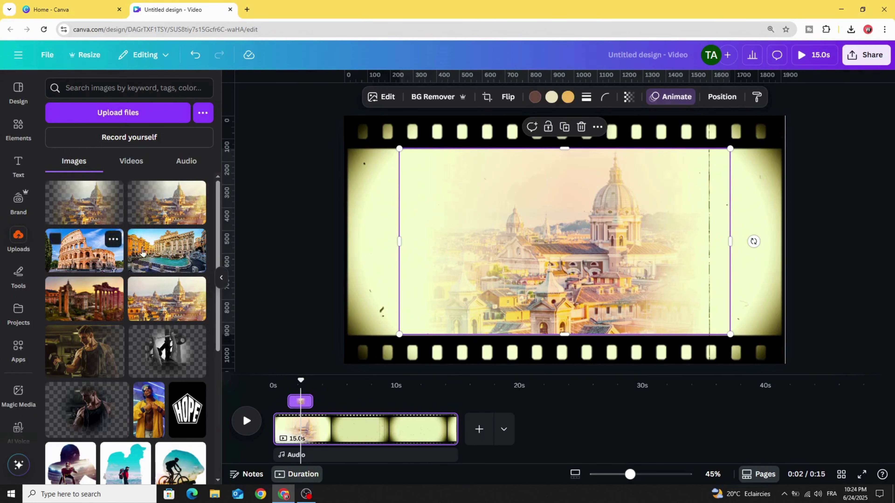
left_click(84, 251)
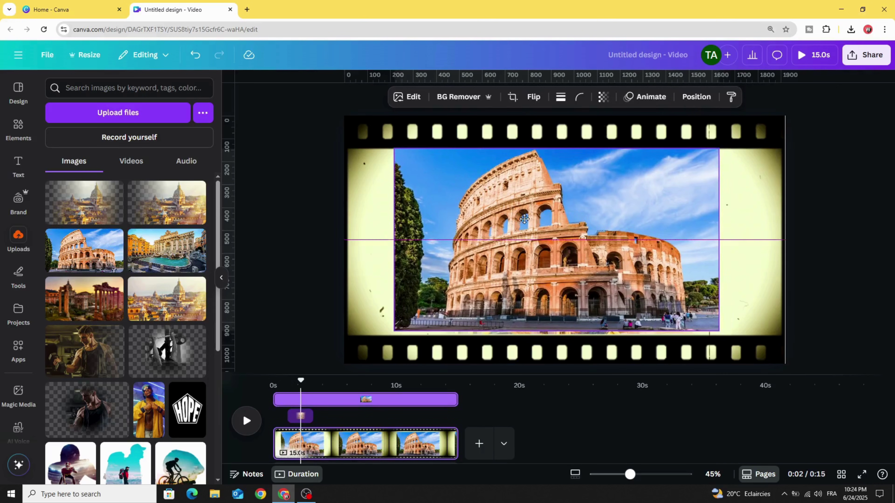
left_click_drag(726, 332, 730, 337)
Trim the top clip to about 2.7 seconds and preview the slideshow.
left_click_drag(276, 400, 312, 399)
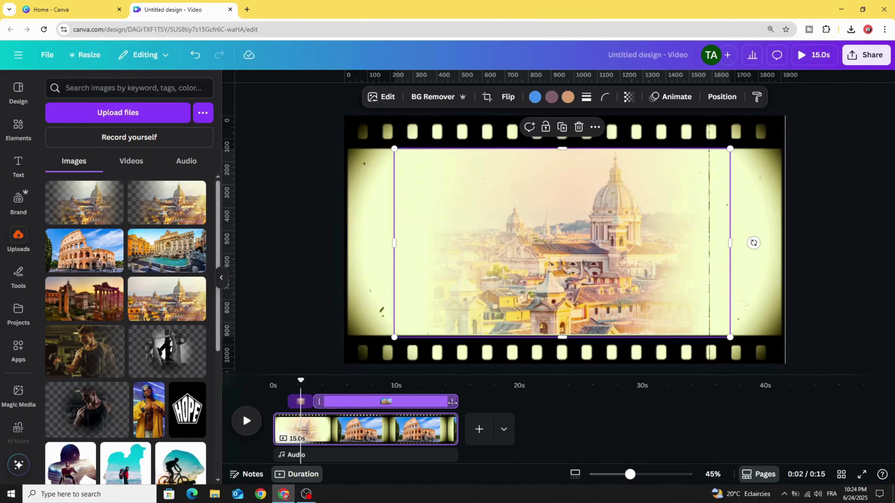
left_click_drag(452, 402, 345, 404)
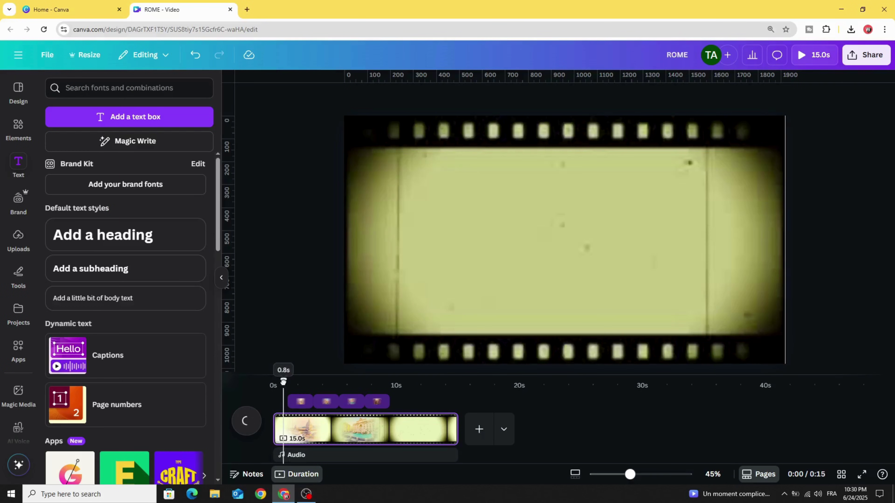
left_click(248, 419)
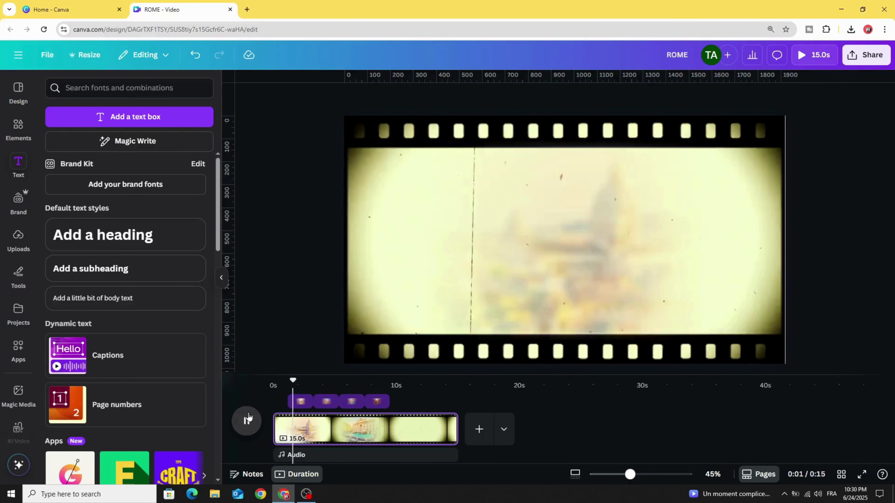
left_click(256, 419)
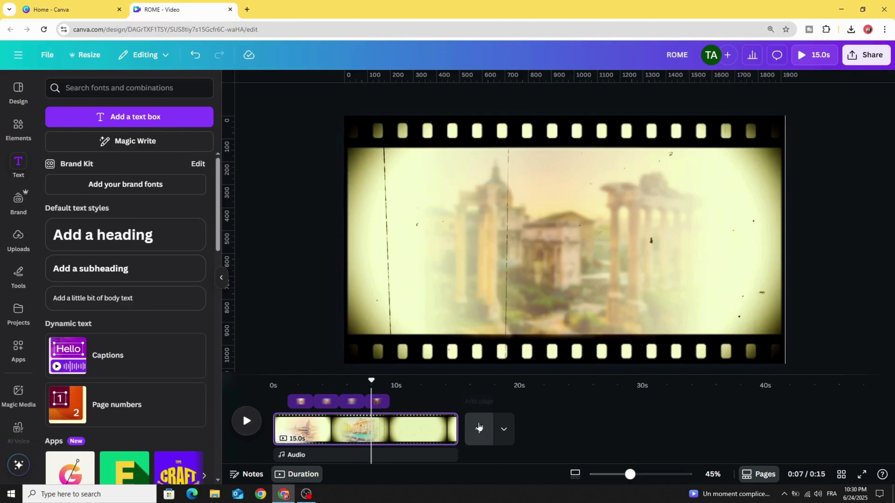
Add a new page with an enlarged 'ROME' heading.
left_click(479, 429)
left_click(493, 305)
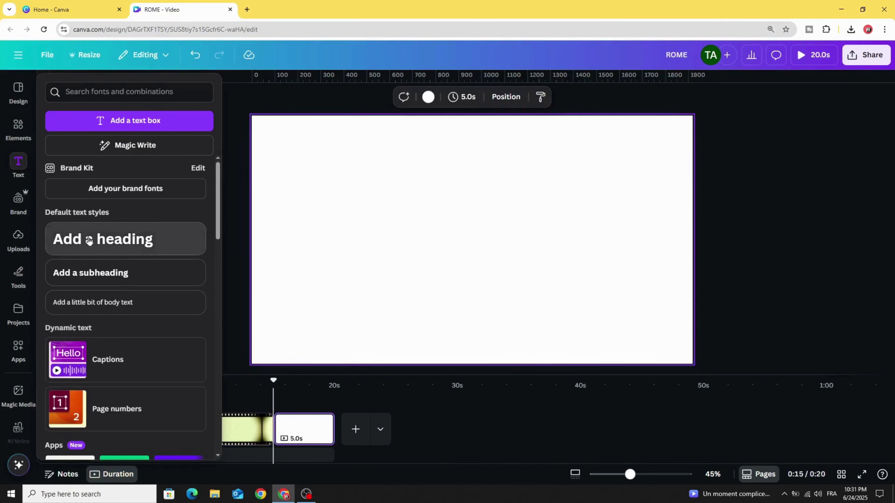
left_click(88, 240)
type("ROME")
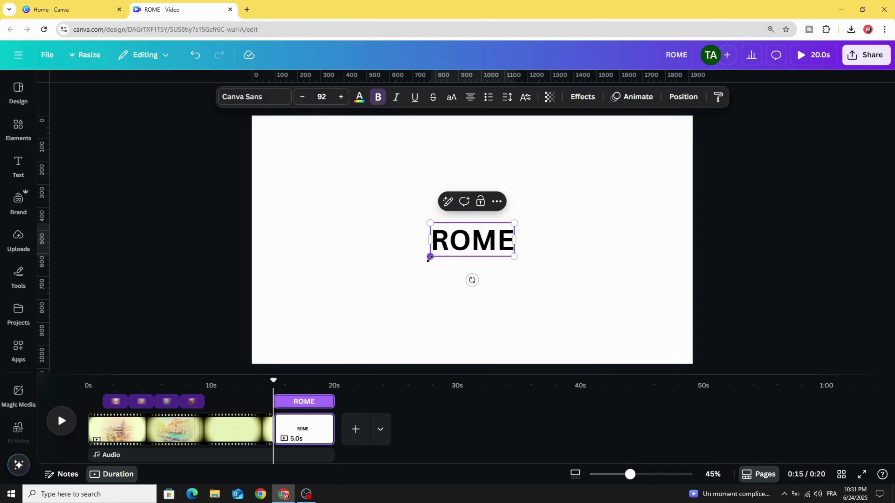
left_click_drag(430, 258, 341, 292)
Set ROME in Art Nuvo Letterpress at size 301 and centre it on the page.
left_click(246, 101)
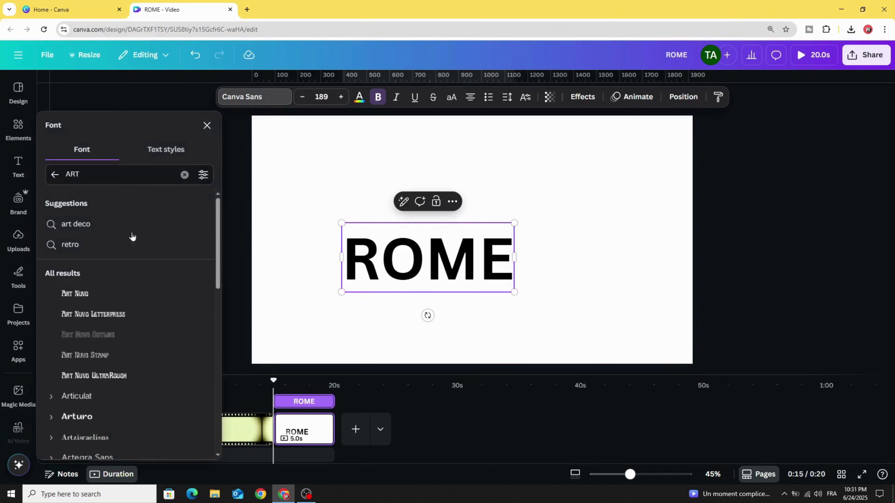
left_click(116, 315)
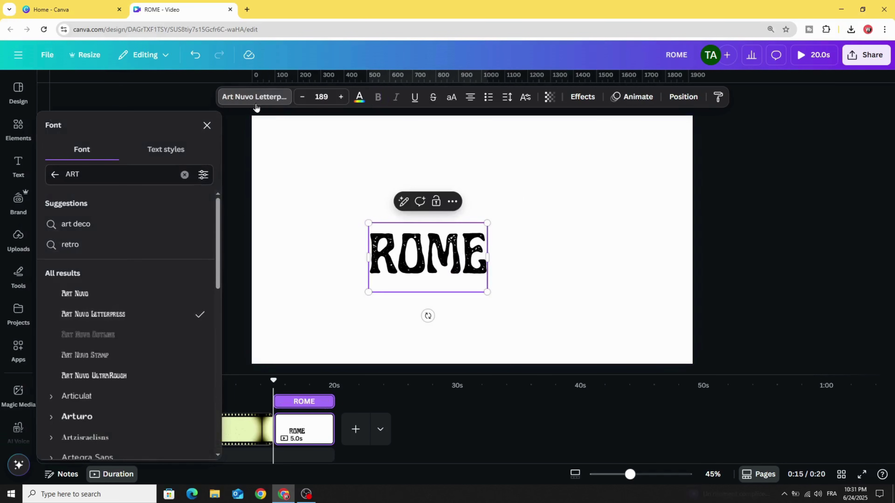
left_click_drag(488, 223, 559, 181)
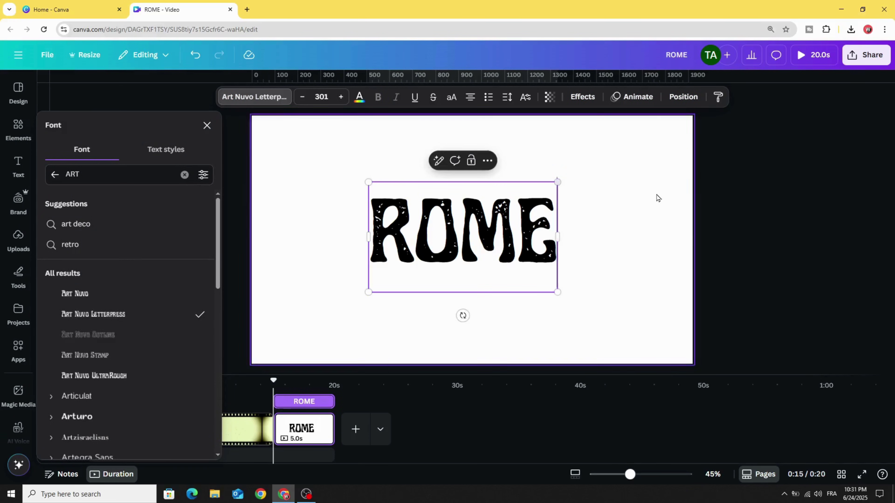
left_click(658, 199)
left_click_drag(481, 240, 491, 243)
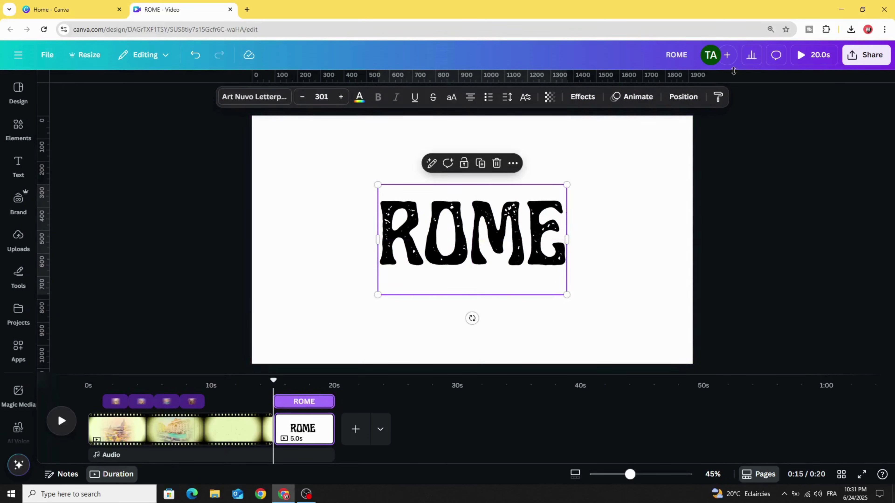
Download only page 2 as a PNG with transparent background (ROME (2).png).
left_click(866, 55)
left_click(709, 265)
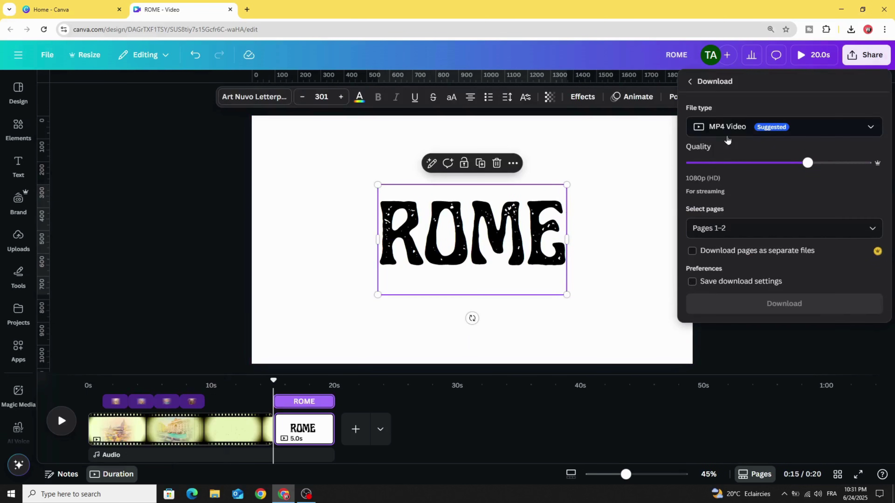
left_click(757, 128)
left_click(751, 193)
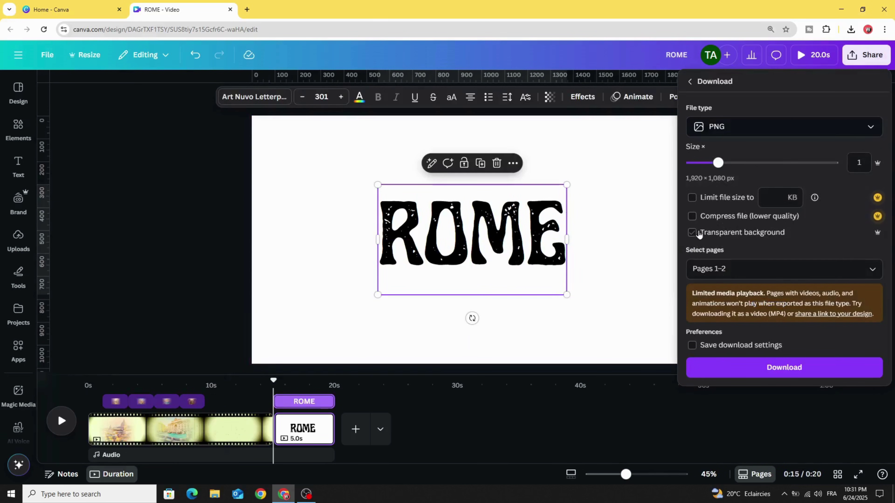
left_click(703, 269)
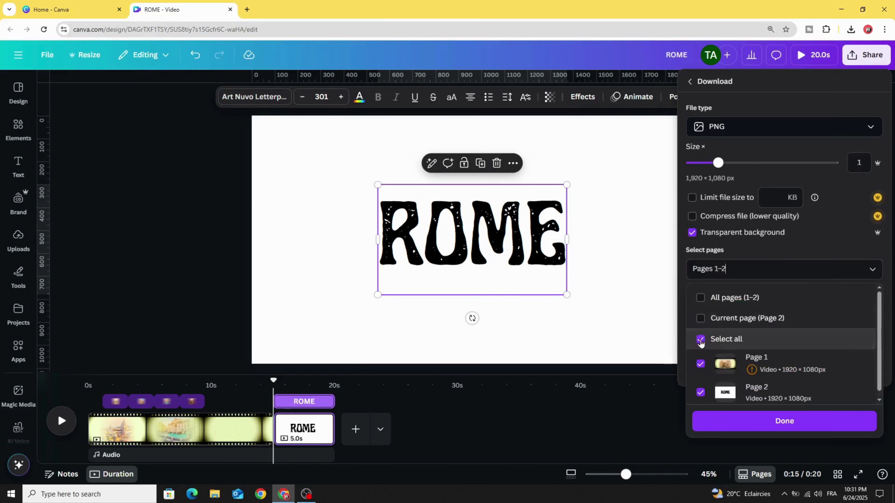
left_click(700, 340)
left_click(701, 386)
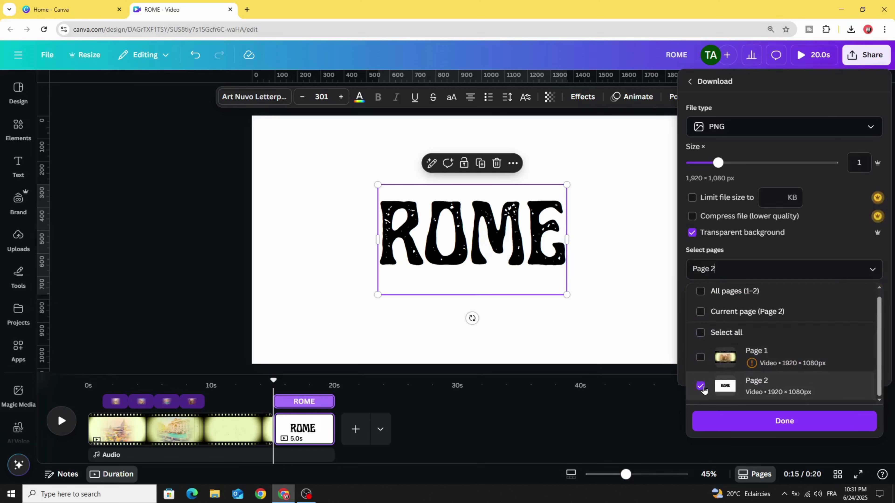
left_click(762, 424)
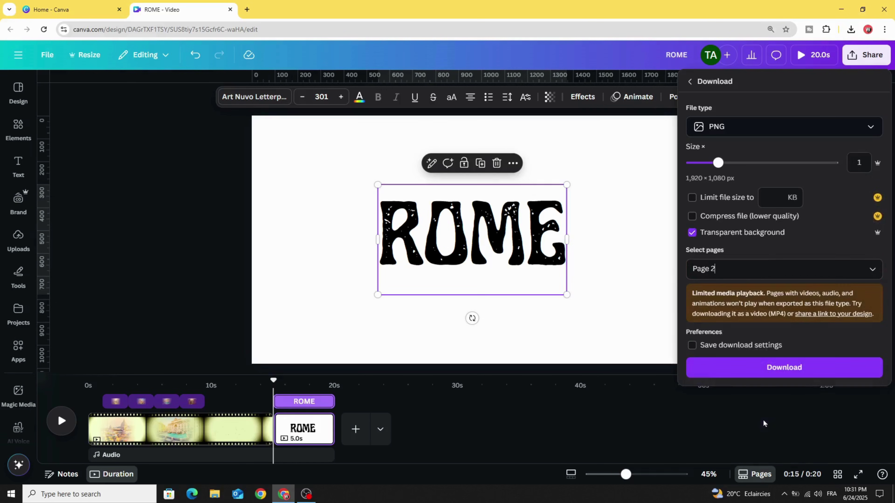
left_click(764, 368)
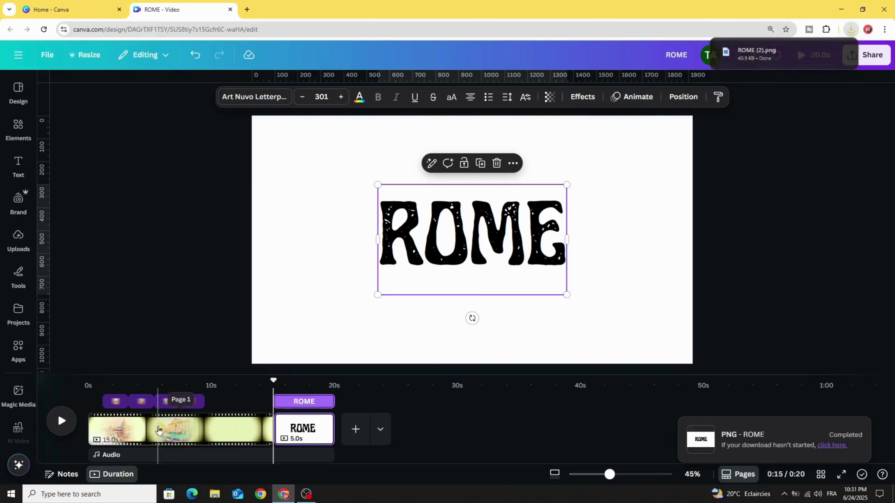
Delete the ROME page from the timeline and return the playhead to the start.
left_click(187, 433)
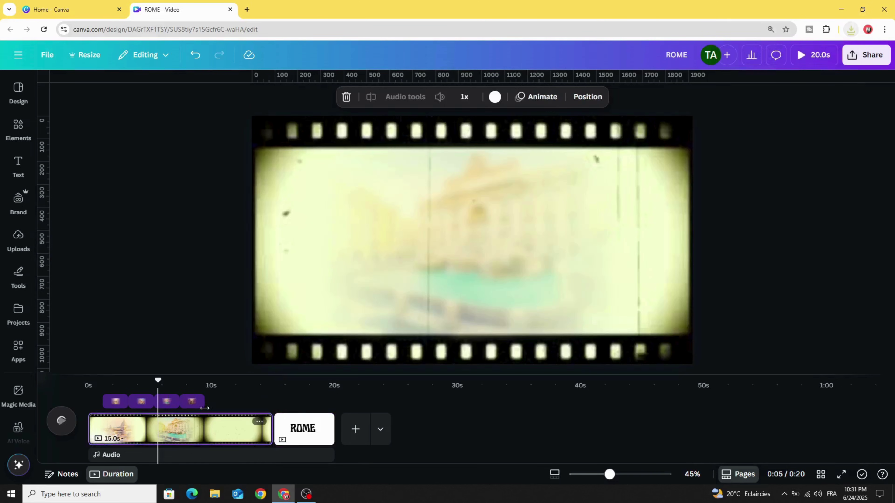
right_click(321, 427)
left_click(343, 252)
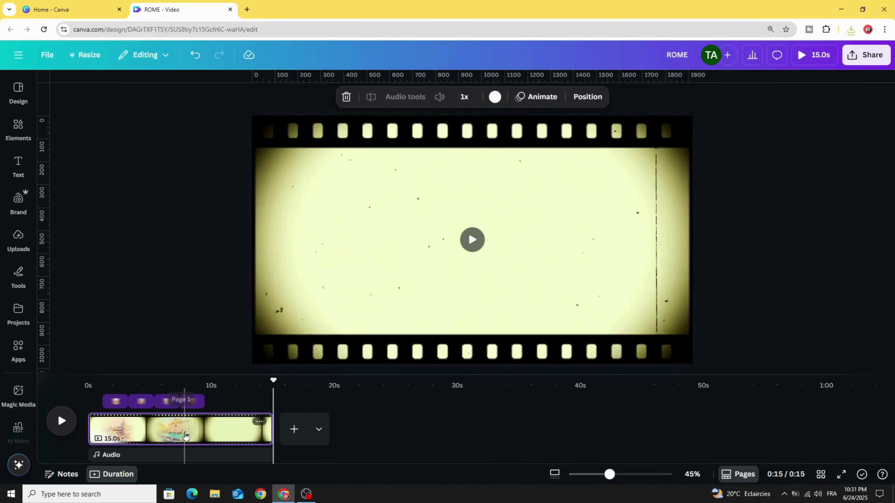
key("space")
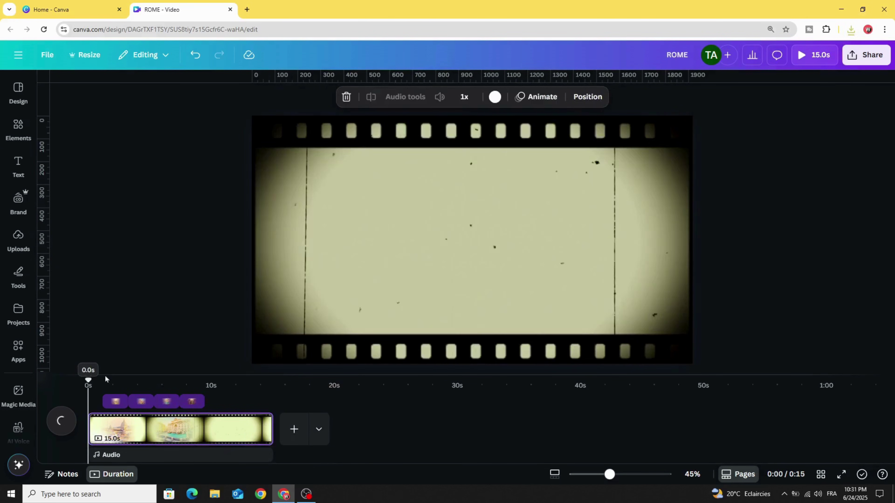
Place ROME (2).png from downloads over the slideshow and trim it to about 2 seconds.
left_click(851, 31)
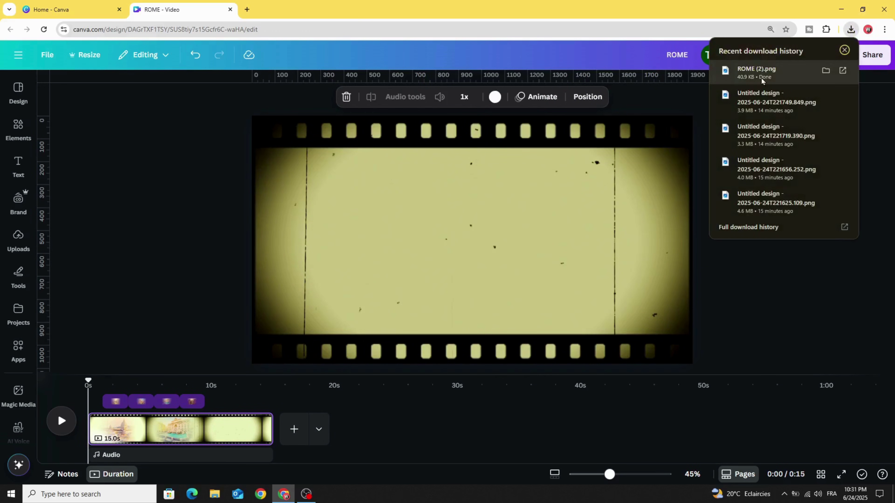
left_click_drag(739, 70, 372, 258)
left_click(79, 209)
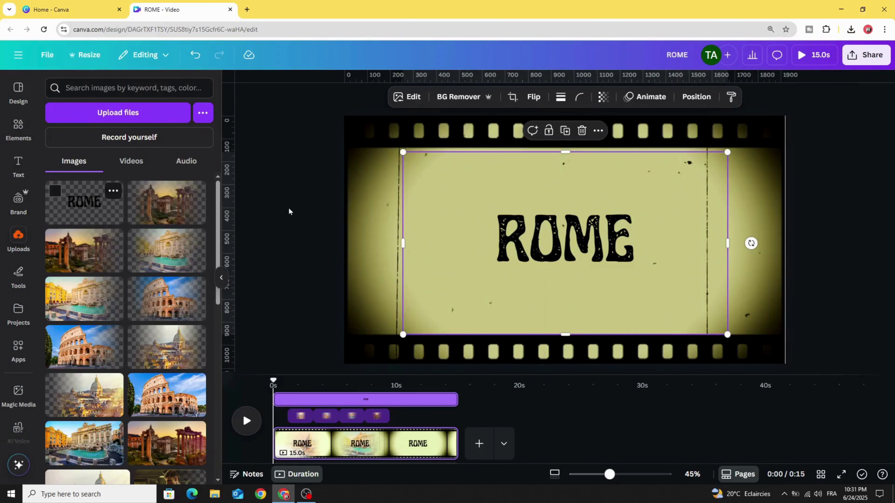
left_click_drag(479, 236, 473, 233)
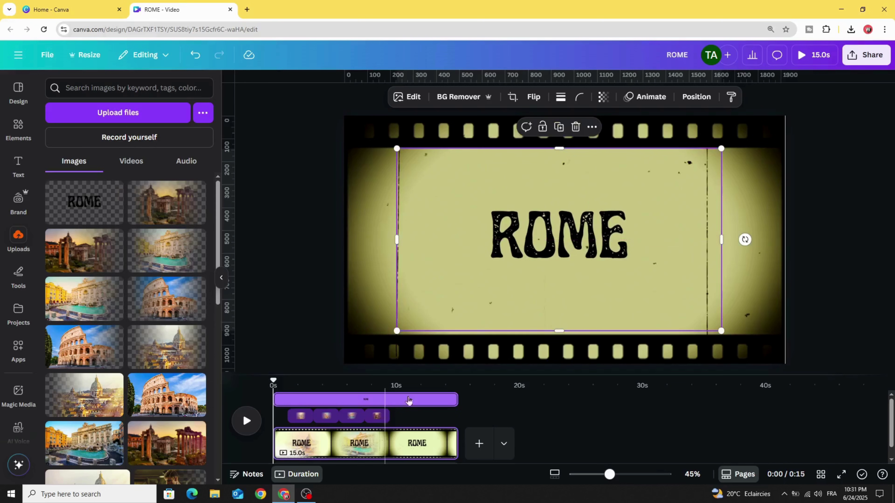
left_click_drag(456, 399, 297, 400)
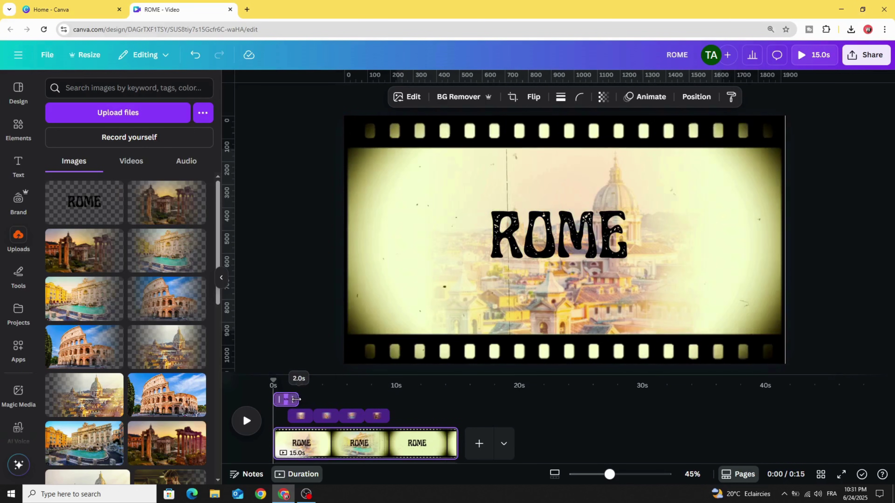
left_click(292, 396)
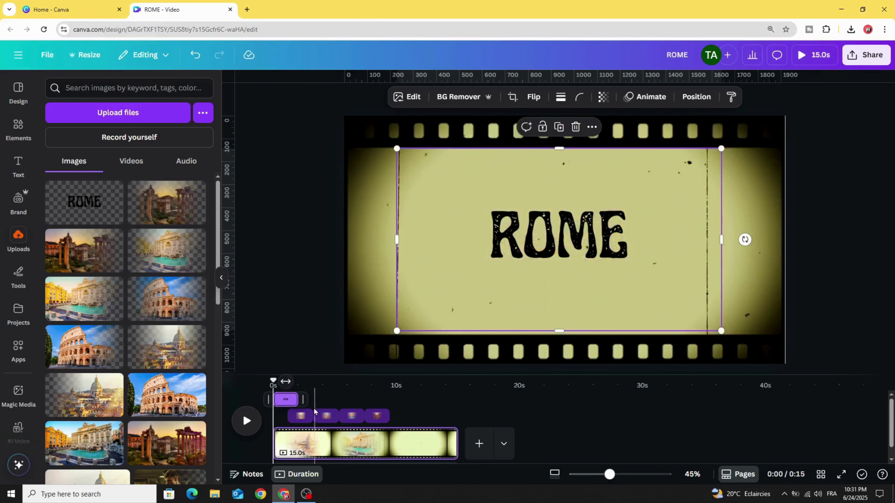
Apply the Old TV animation to the ROME title image and preview the intro.
left_click(644, 99)
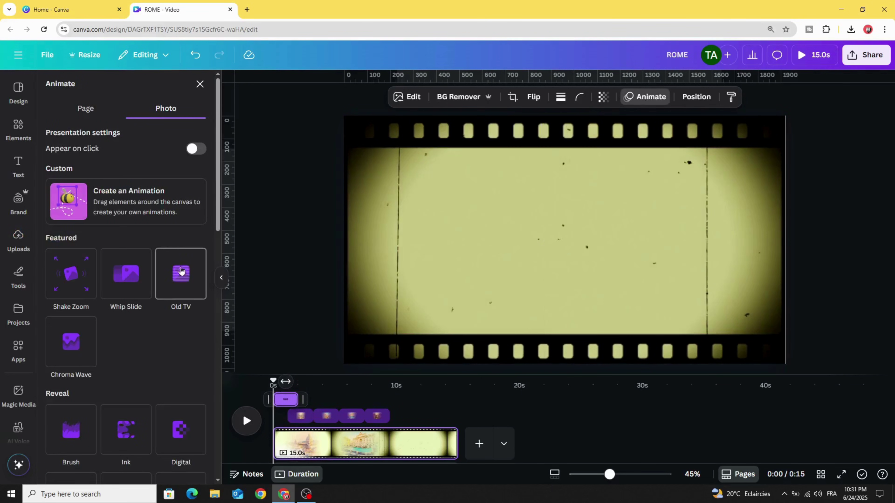
left_click(181, 279)
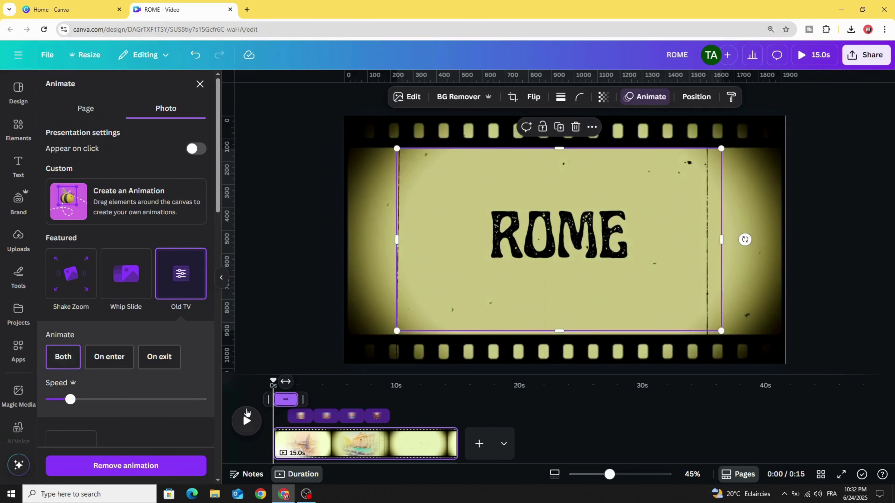
left_click(247, 421)
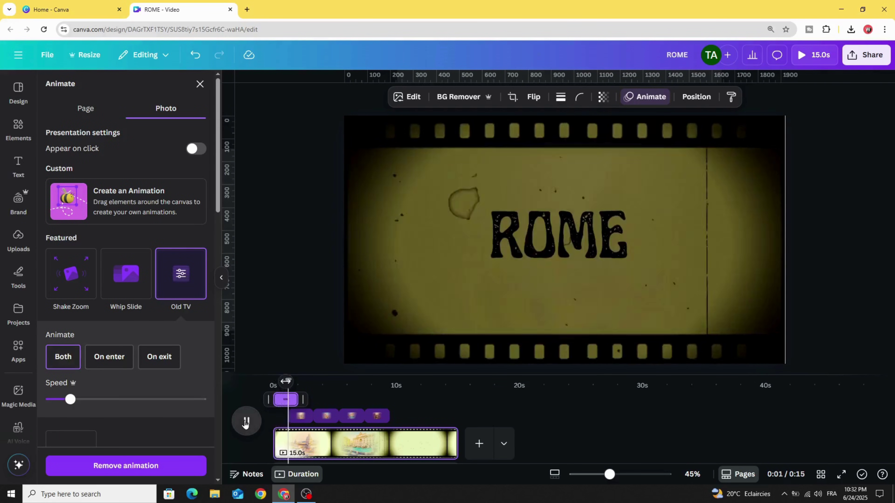